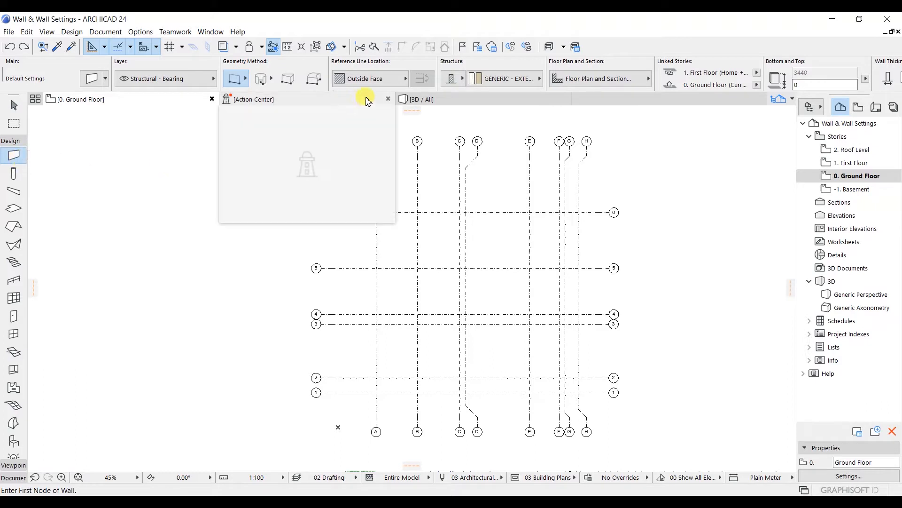
# Step: Set the wall reference line to Center and draw a wall along grid line D from grid line 1 to grid line 6
pyautogui.click(380, 81)
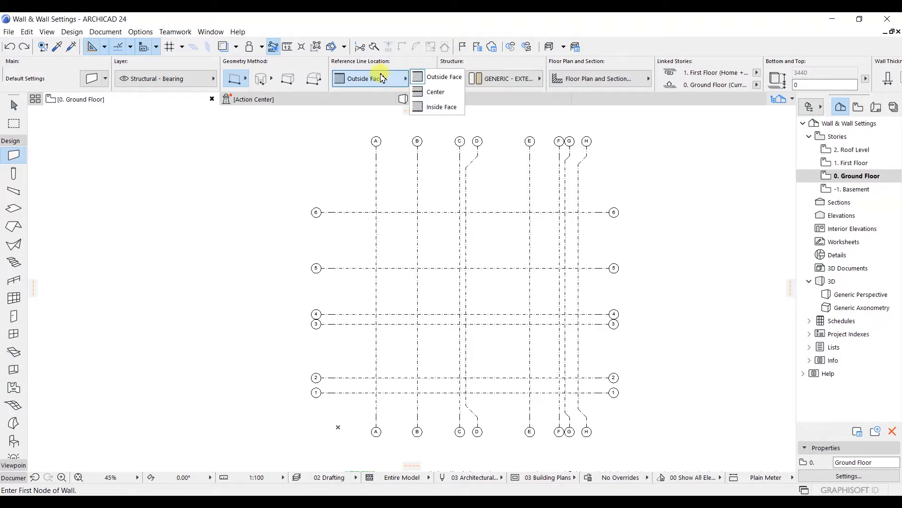
pyautogui.click(430, 92)
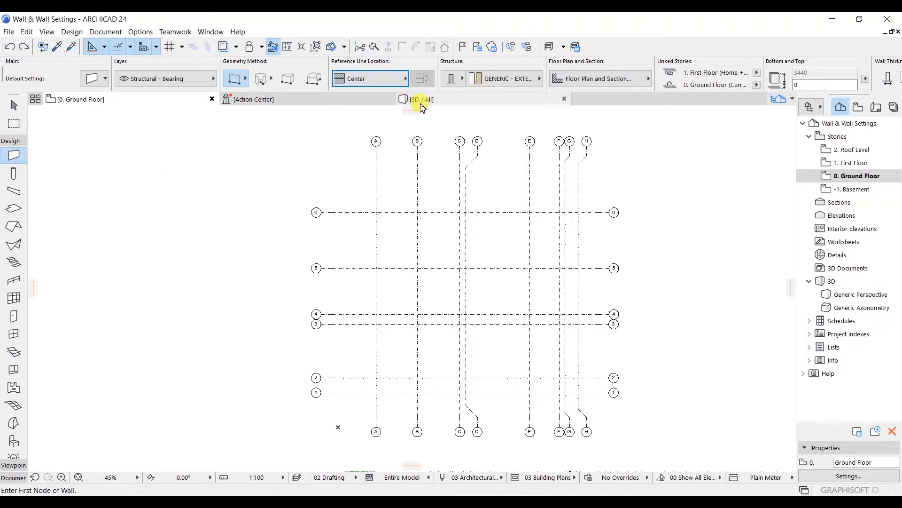
pyautogui.scroll(4, 377, 357)
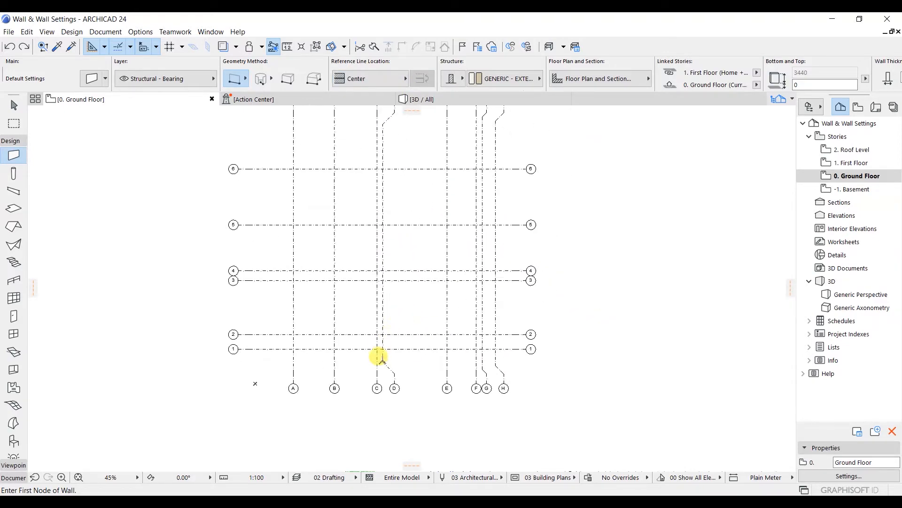
pyautogui.scroll(3, 400, 347)
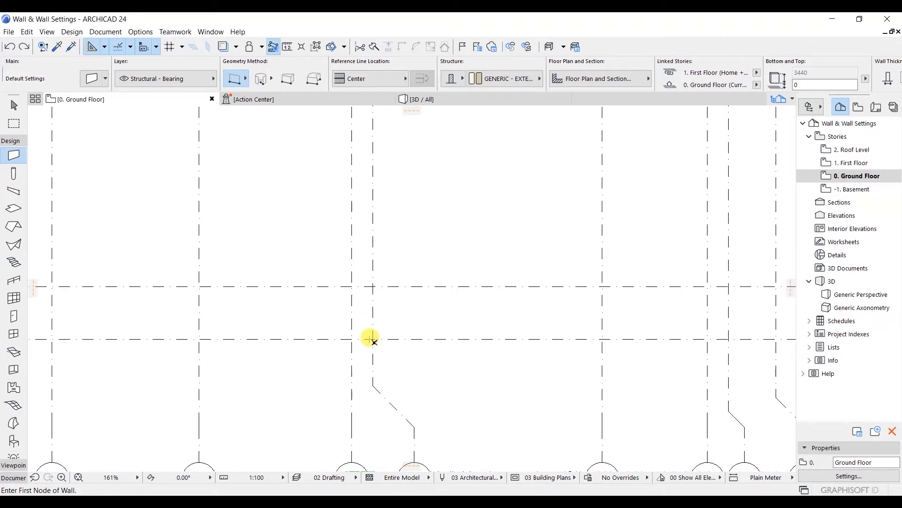
pyautogui.click(373, 340)
pyautogui.scroll(-2, 374, 175)
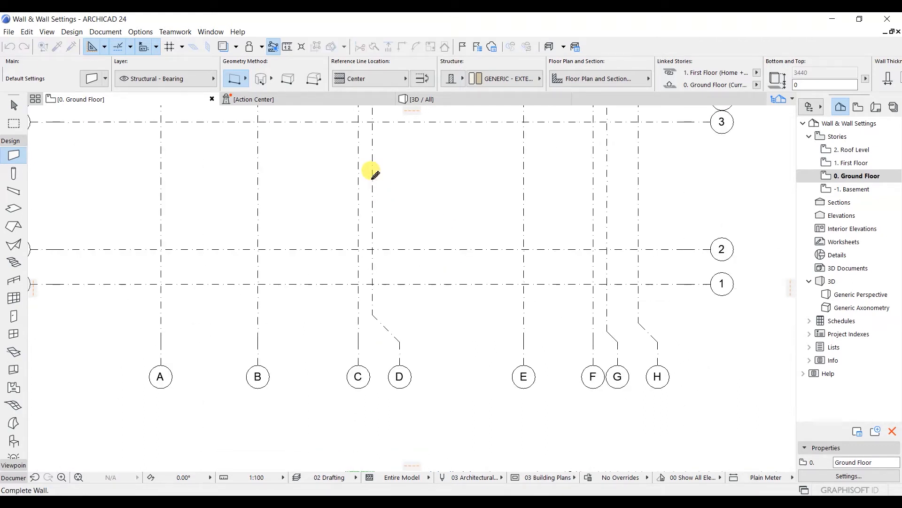
pyautogui.scroll(-1, 375, 172)
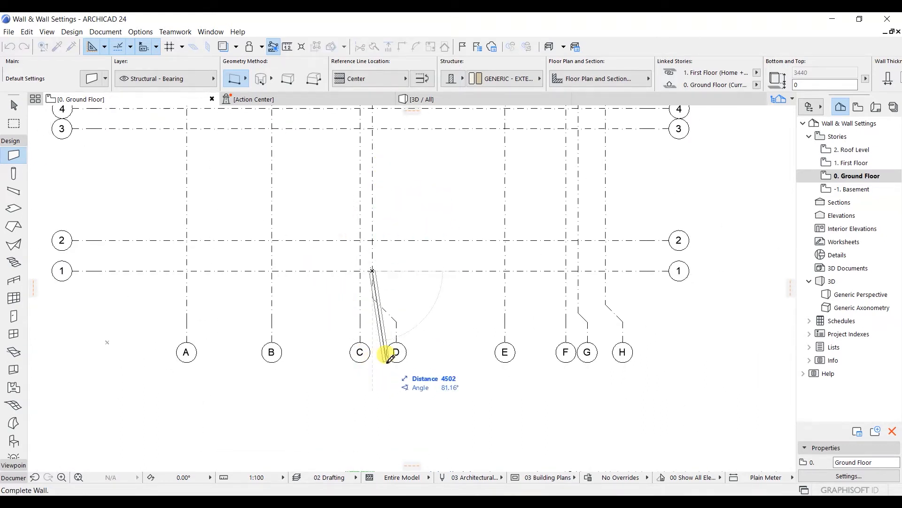
pyautogui.moveTo(418, 239); pyautogui.dragTo(416, 385, button='middle')
pyautogui.scroll(-2, 412, 250)
pyautogui.moveTo(409, 206); pyautogui.dragTo(401, 324, button='middle')
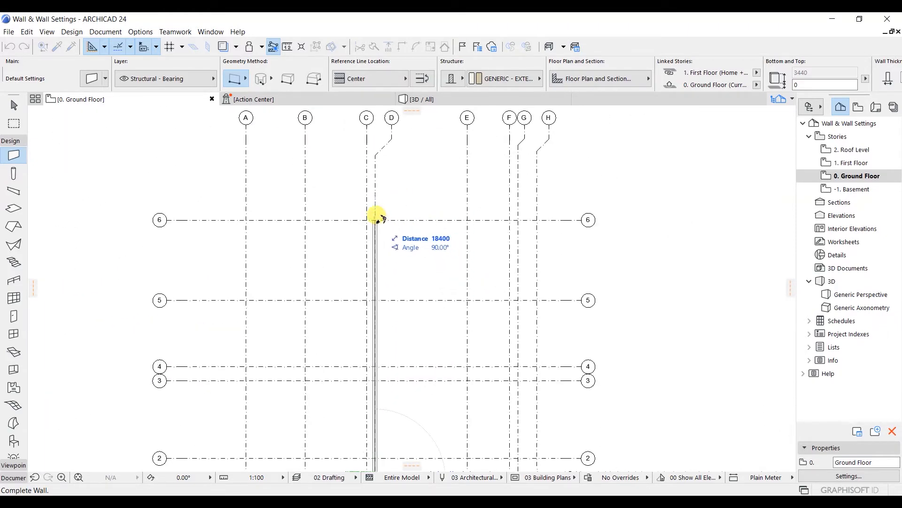
pyautogui.scroll(3, 382, 219)
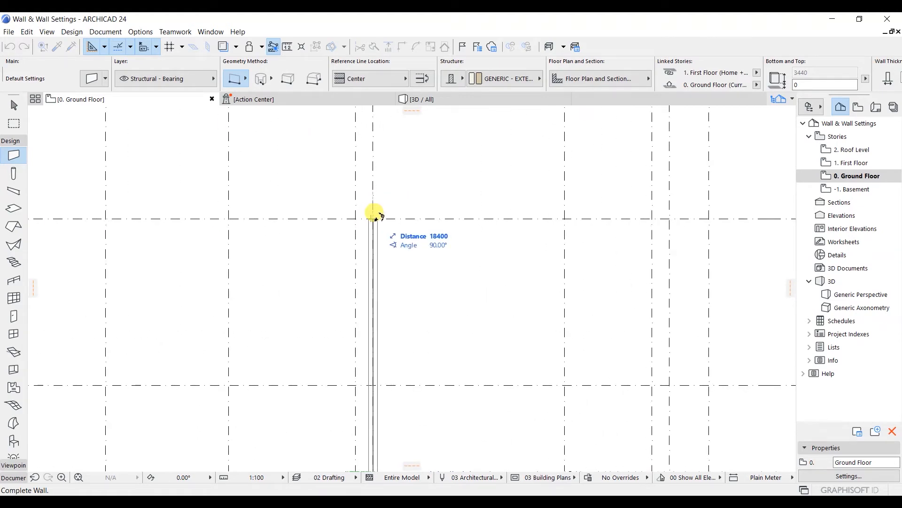
pyautogui.click(374, 216)
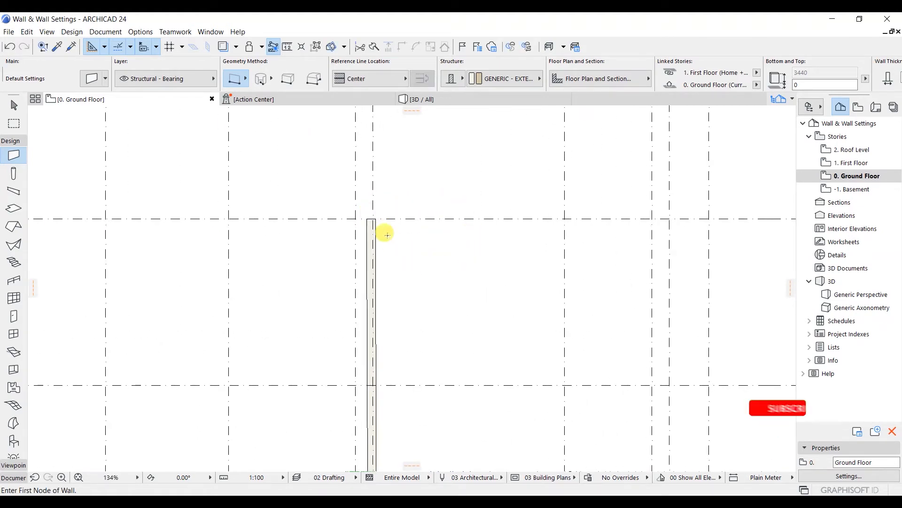
# Step: Draw a wall along grid line 6 from grid line D to grid line F
pyautogui.click(372, 218)
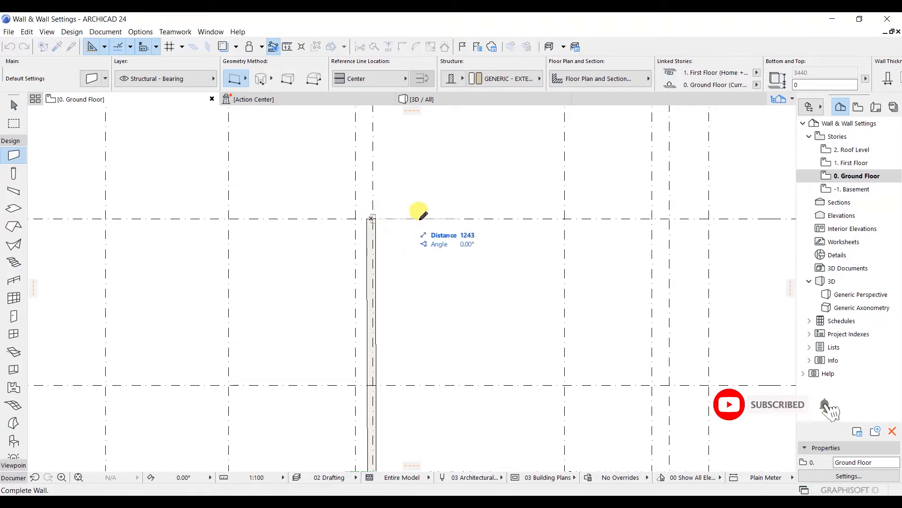
pyautogui.scroll(-2, 557, 215)
pyautogui.moveTo(521, 218); pyautogui.dragTo(350, 227, button='middle')
pyautogui.scroll(-1, 407, 225)
pyautogui.moveTo(411, 197); pyautogui.dragTo(411, 226, button='middle')
pyautogui.moveTo(351, 245); pyautogui.dragTo(371, 242, button='middle')
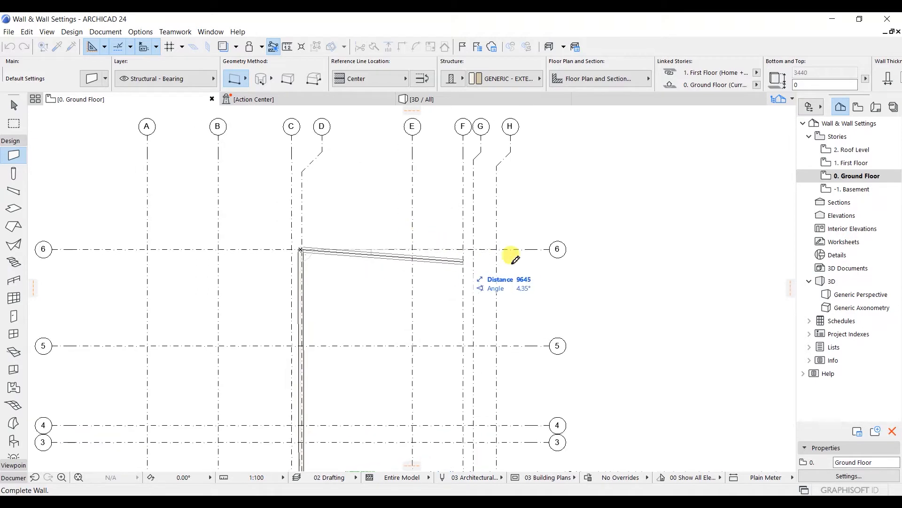
pyautogui.doubleClick(464, 248)
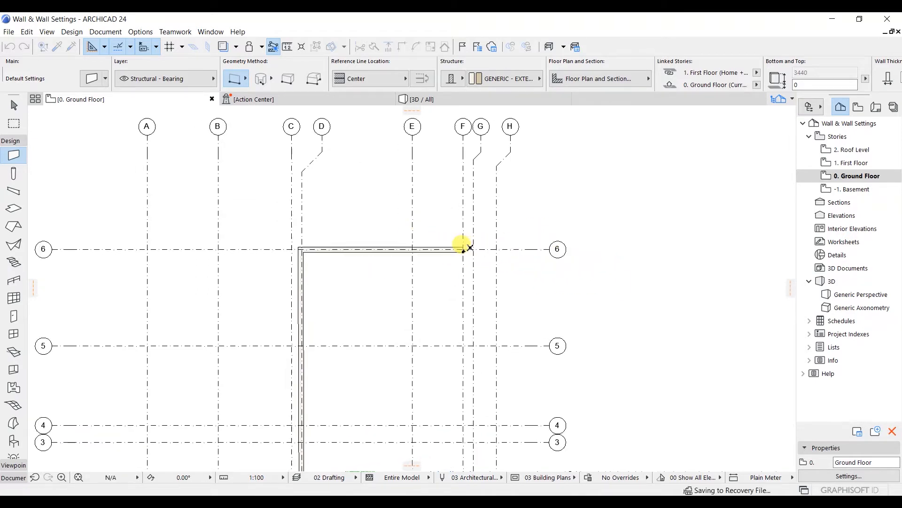
# Step: Draw a wall along grid line F from grid line 6 down to grid line 1
pyautogui.scroll(3, 459, 256)
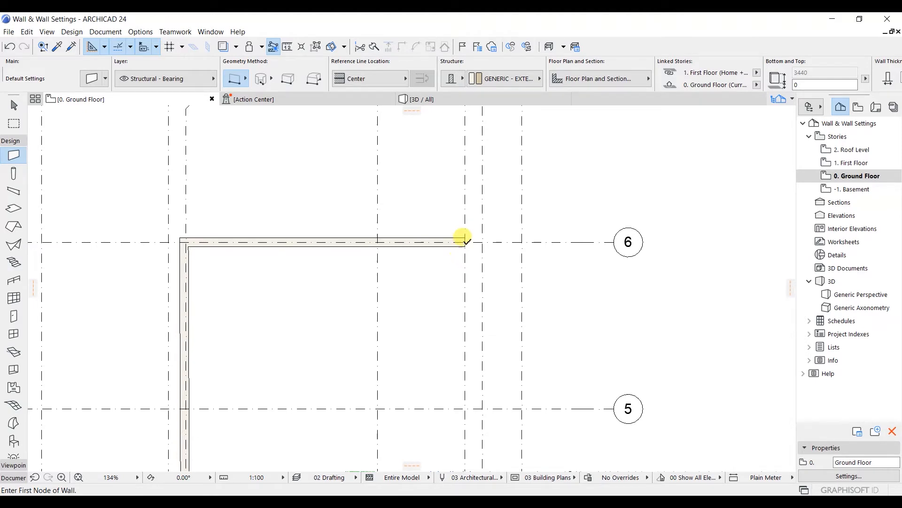
pyautogui.click(465, 242)
pyautogui.moveTo(459, 328); pyautogui.dragTo(456, 216, button='middle')
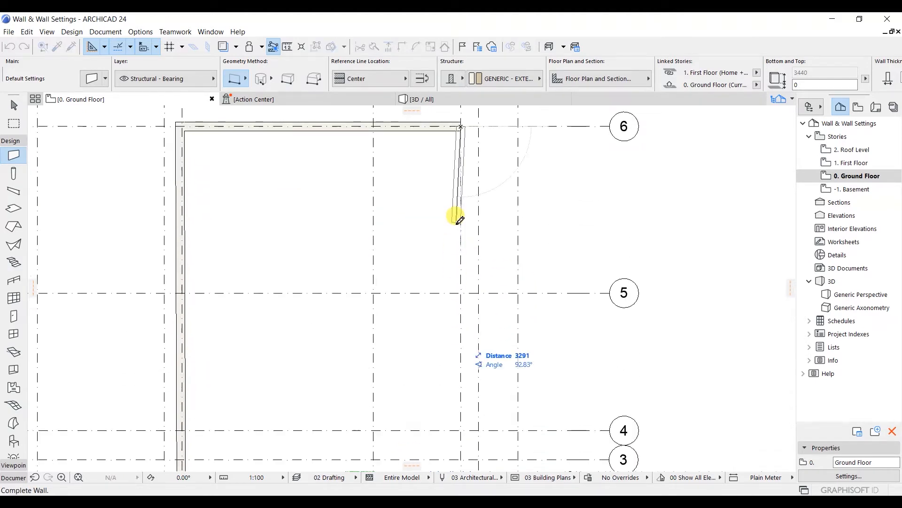
pyautogui.moveTo(460, 351); pyautogui.dragTo(464, 202, button='middle')
pyautogui.scroll(-2, 458, 329)
pyautogui.moveTo(455, 347); pyautogui.dragTo(456, 255, button='middle')
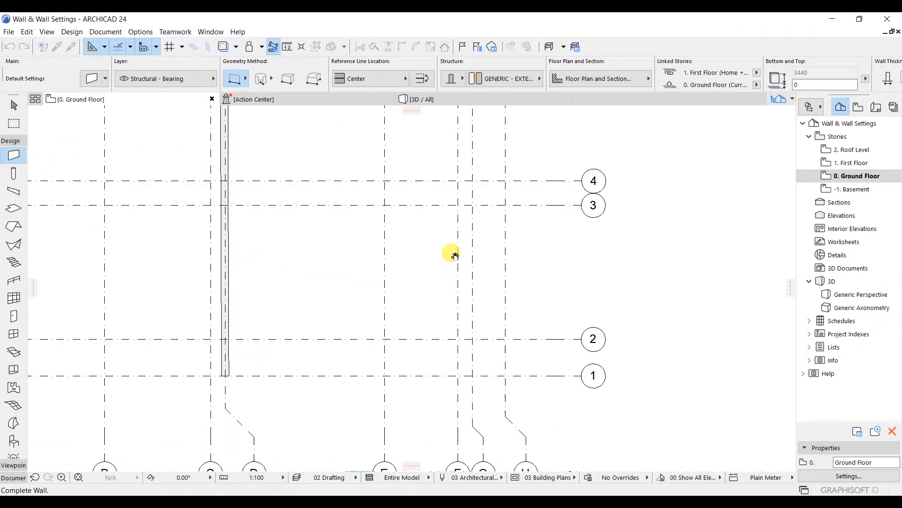
pyautogui.click(460, 375)
# Step: Close the rectangular outline with a wall along grid line 1 from grid line F to grid line D
pyautogui.scroll(3, 446, 380)
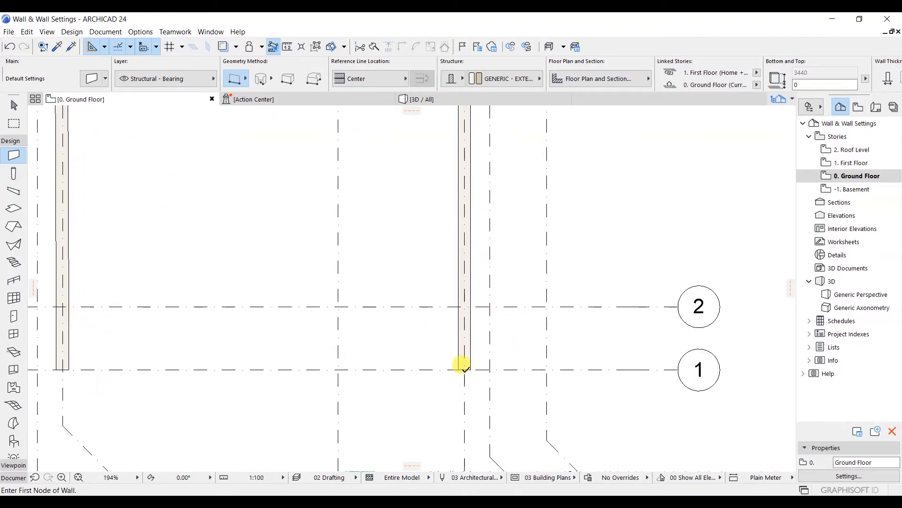
pyautogui.click(465, 369)
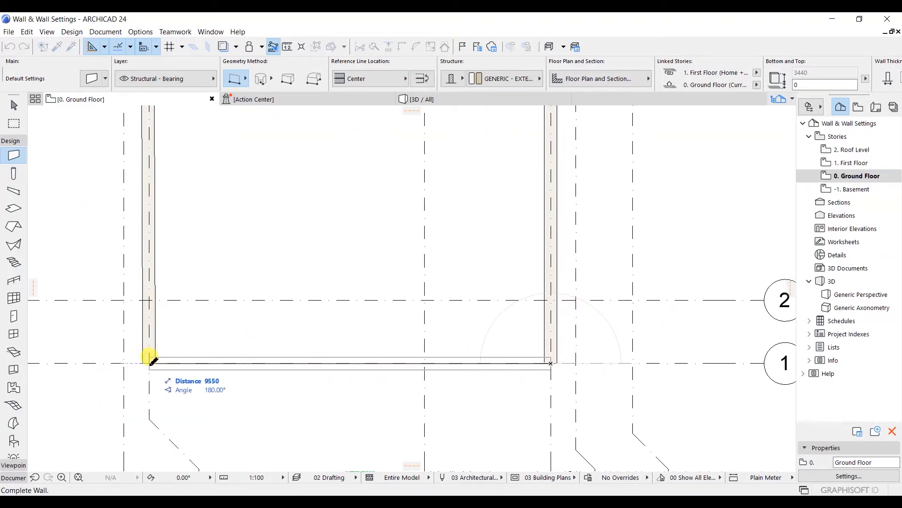
pyautogui.click(151, 360)
# Step: Examine the finished outer walls, their corners and how they sit on the surrounding grid lines
pyautogui.scroll(-3, 267, 268)
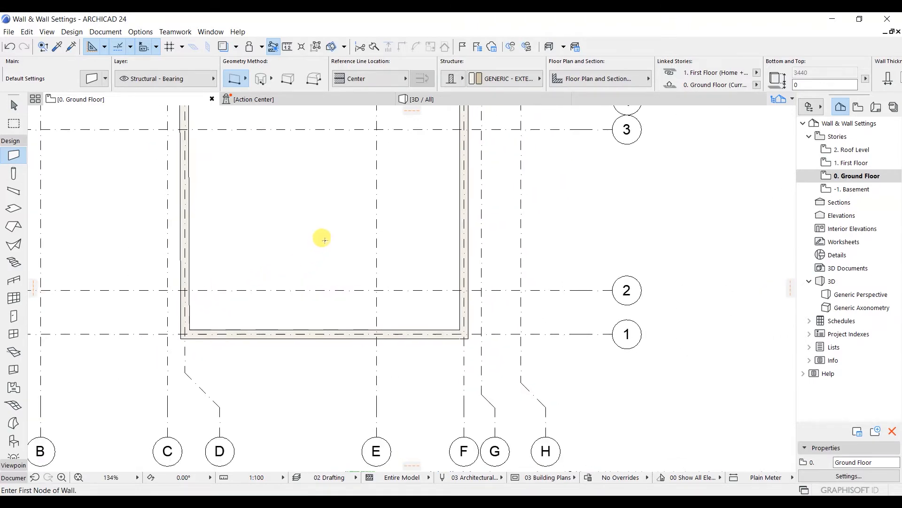
pyautogui.scroll(-1, 338, 216)
pyautogui.moveTo(340, 222); pyautogui.dragTo(355, 343, button='middle')
pyautogui.moveTo(323, 178); pyautogui.dragTo(336, 275, button='middle')
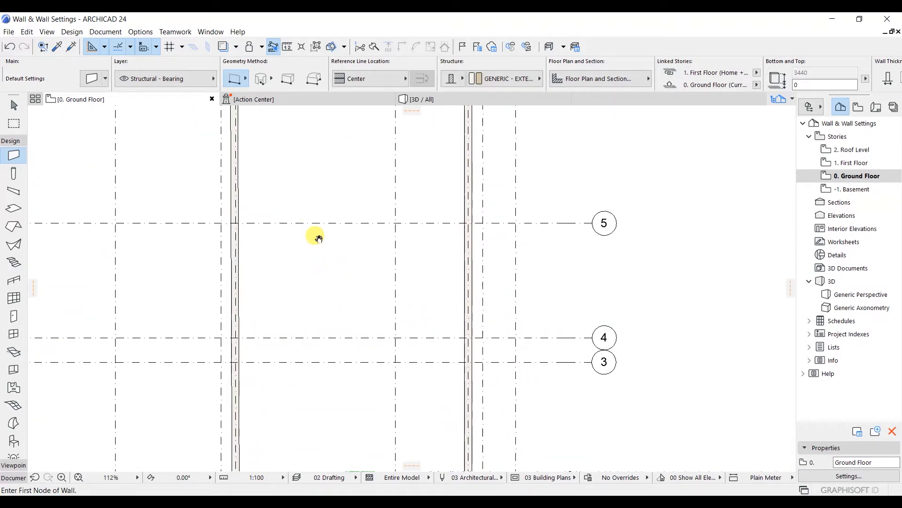
pyautogui.moveTo(318, 238); pyautogui.dragTo(321, 296, button='middle')
pyautogui.scroll(5, 282, 240)
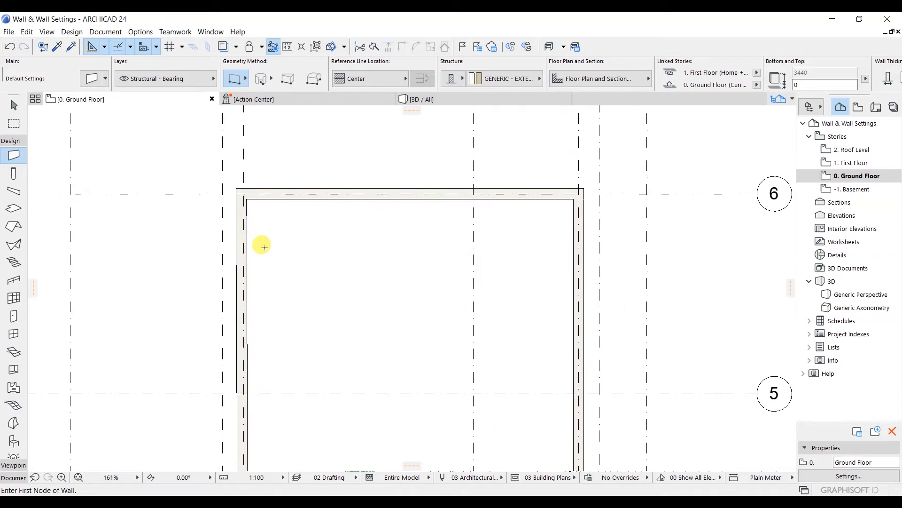
pyautogui.scroll(-4, 262, 246)
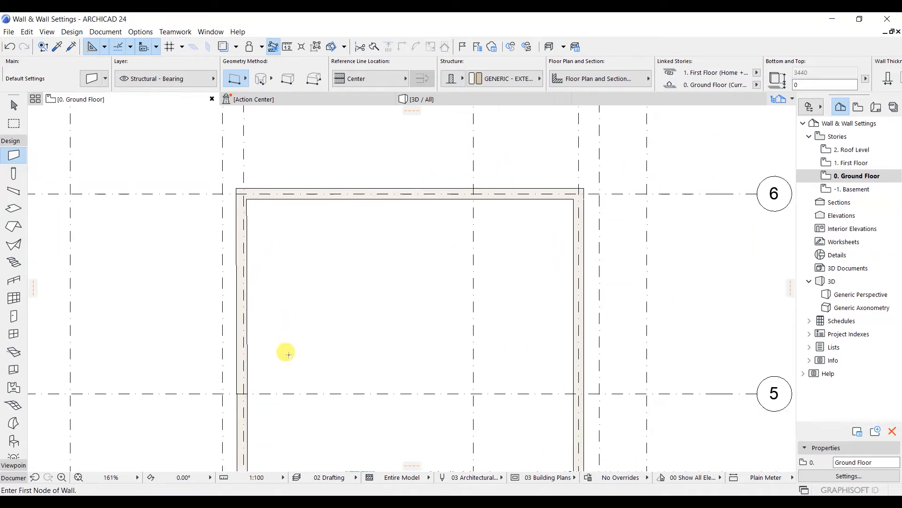
pyautogui.moveTo(286, 352); pyautogui.dragTo(315, 243, button='middle')
pyautogui.scroll(6, 280, 208)
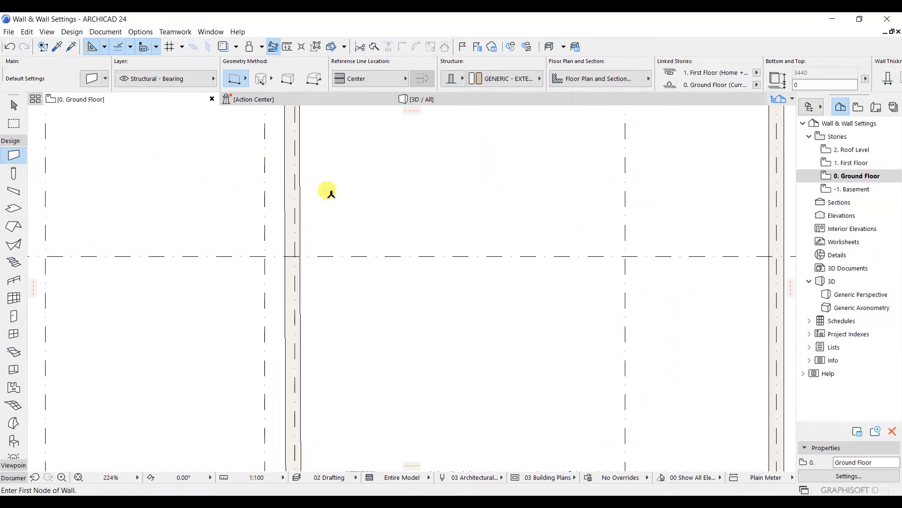
pyautogui.scroll(-7, 333, 216)
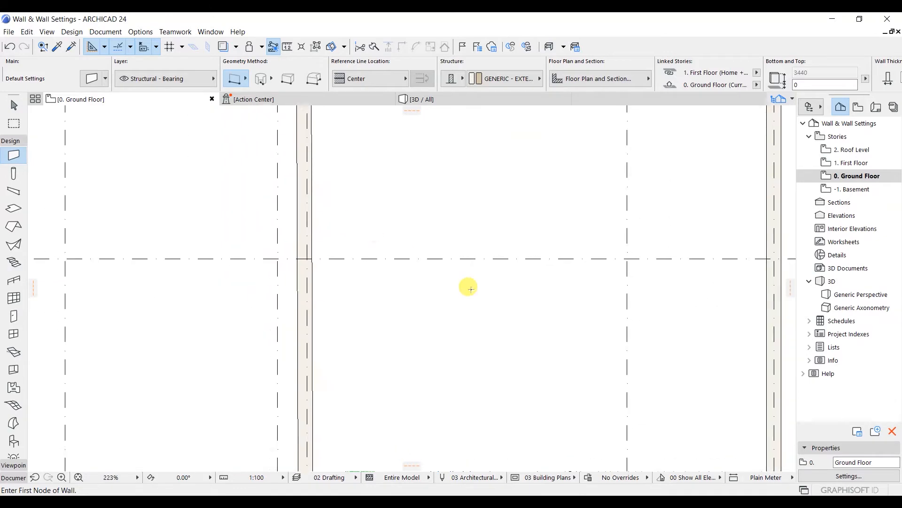
pyautogui.moveTo(546, 296); pyautogui.dragTo(446, 184, button='middle')
pyautogui.moveTo(373, 331); pyautogui.dragTo(395, 227, button='middle')
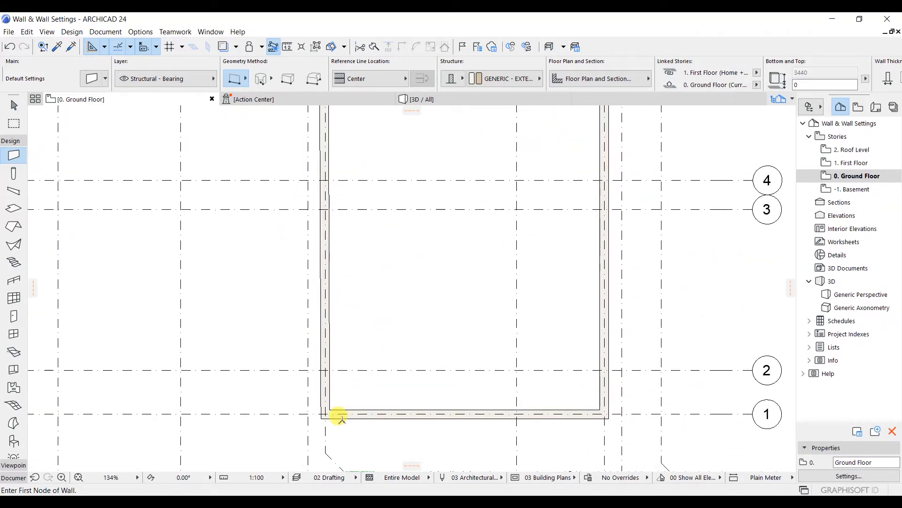
pyautogui.scroll(6, 329, 419)
pyautogui.scroll(5, 301, 423)
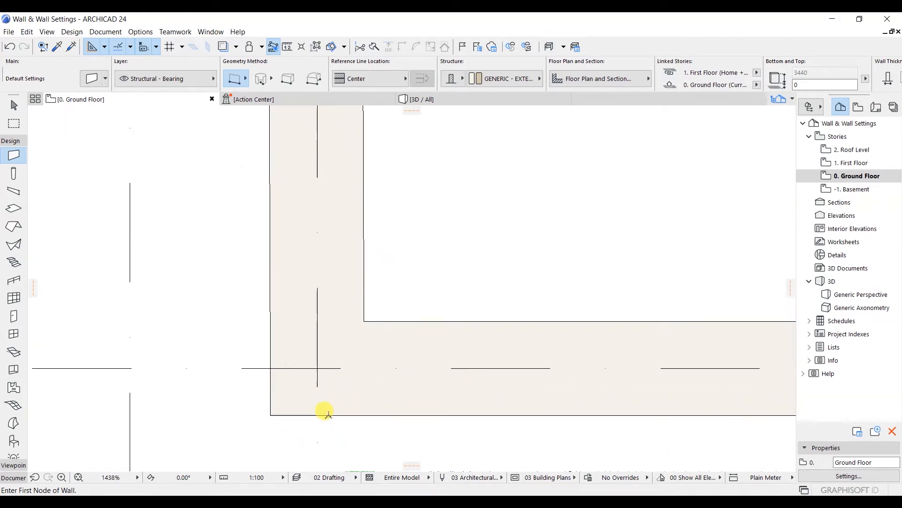
pyautogui.scroll(-10, 376, 367)
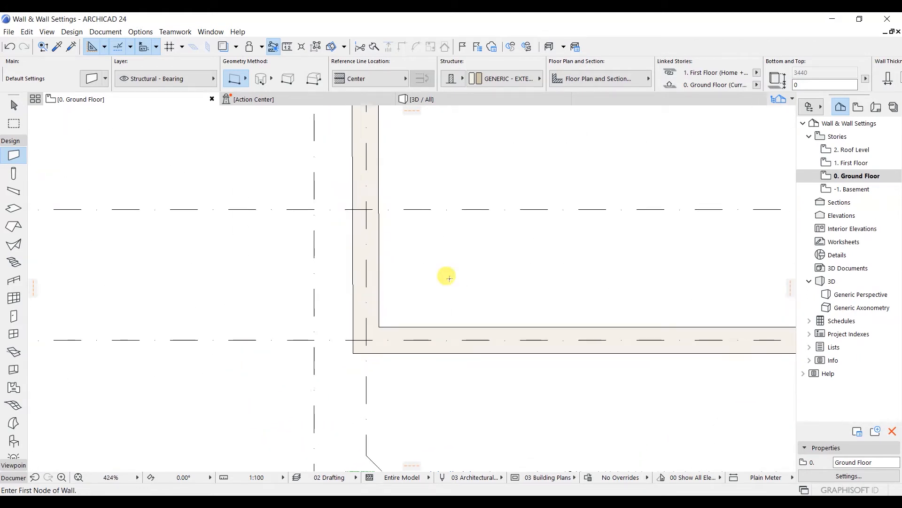
pyautogui.moveTo(544, 226); pyautogui.dragTo(529, 253, button='middle')
pyautogui.scroll(-3, 535, 216)
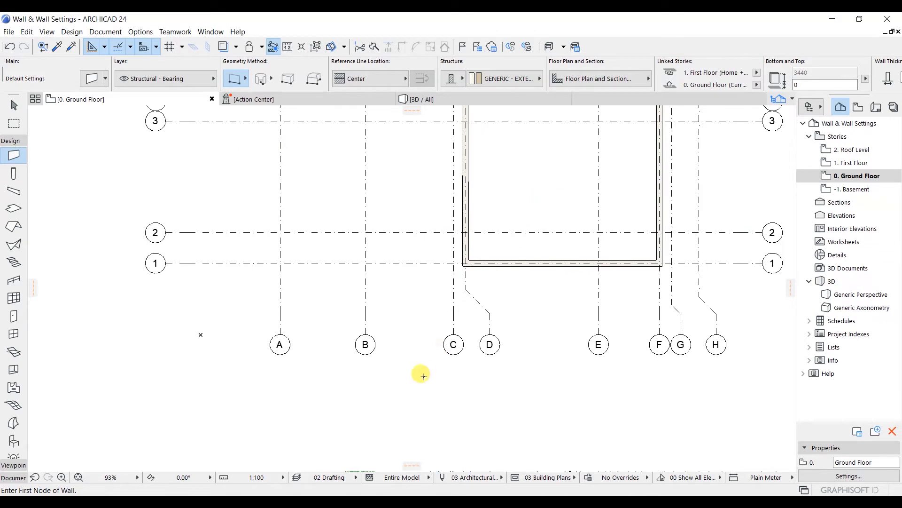
pyautogui.moveTo(514, 201); pyautogui.dragTo(435, 260, button='middle')
pyautogui.scroll(-2, 404, 339)
# Step: Set the default wall thickness to 150 for new walls
pyautogui.scroll(8, 326, 408)
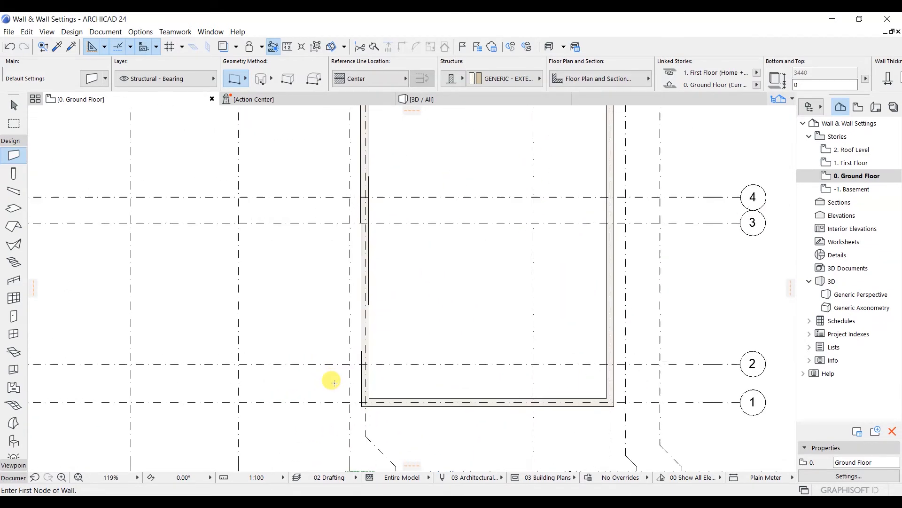
pyautogui.scroll(4, 360, 353)
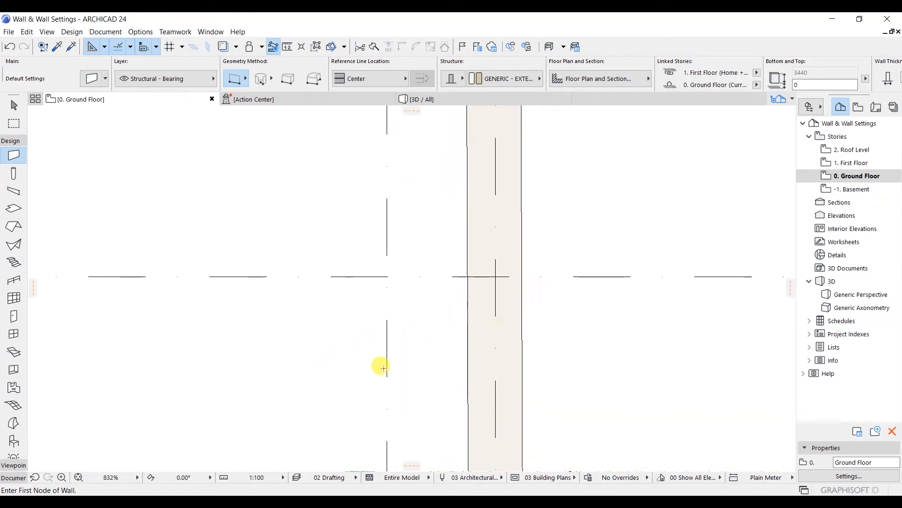
pyautogui.scroll(-2, 433, 310)
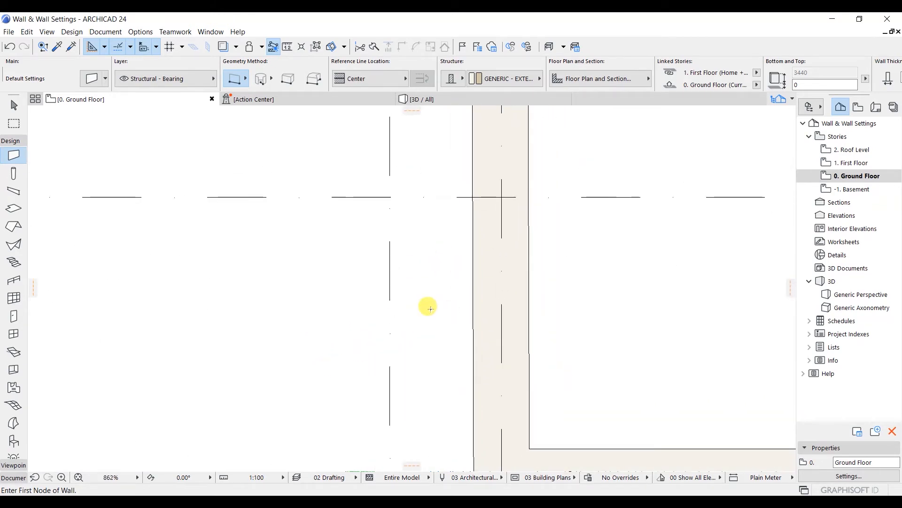
pyautogui.moveTo(427, 306); pyautogui.dragTo(437, 270, button='middle')
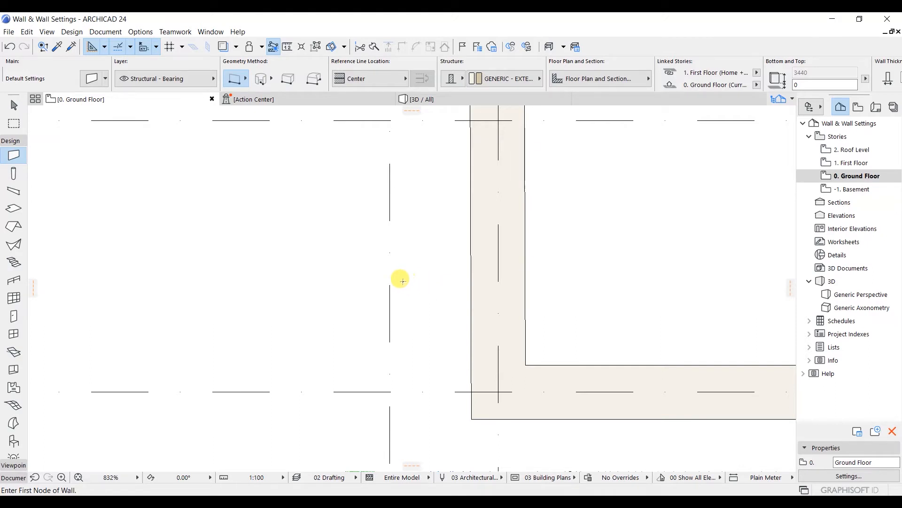
pyautogui.doubleClick(14, 156)
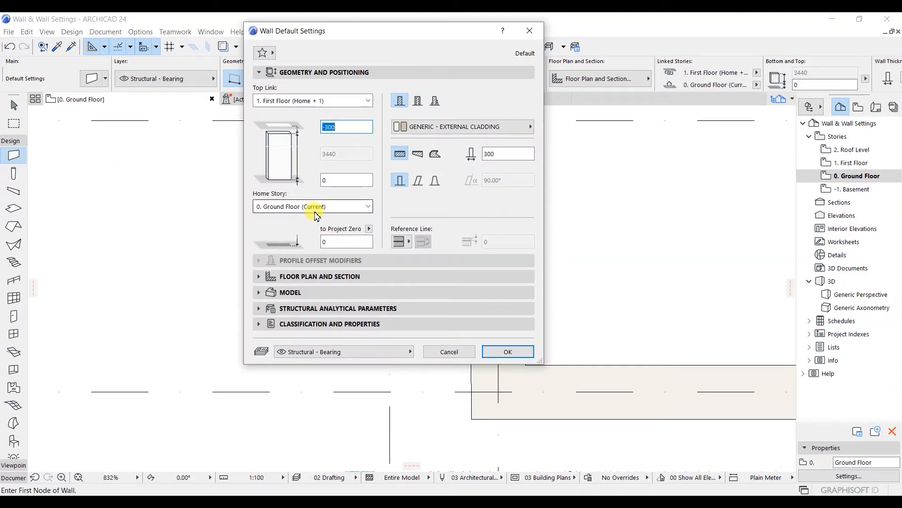
pyautogui.doubleClick(510, 153)
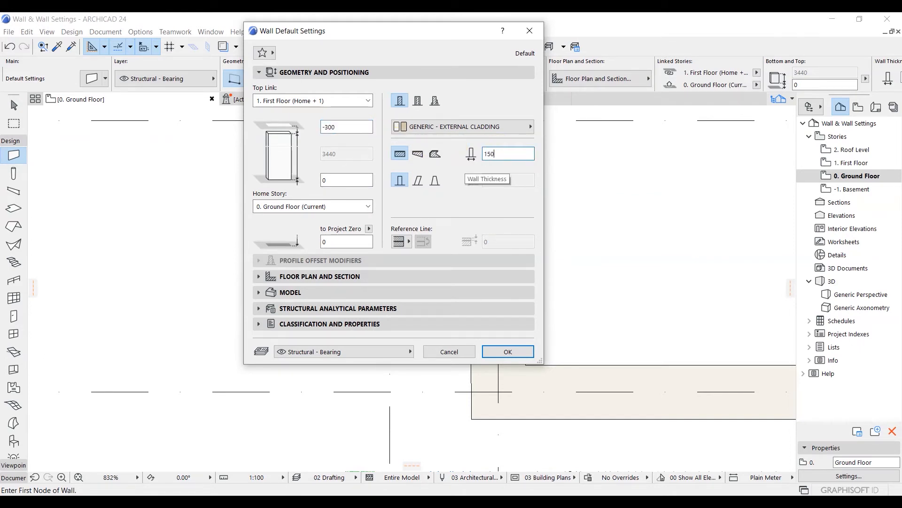
pyautogui.press('Return')
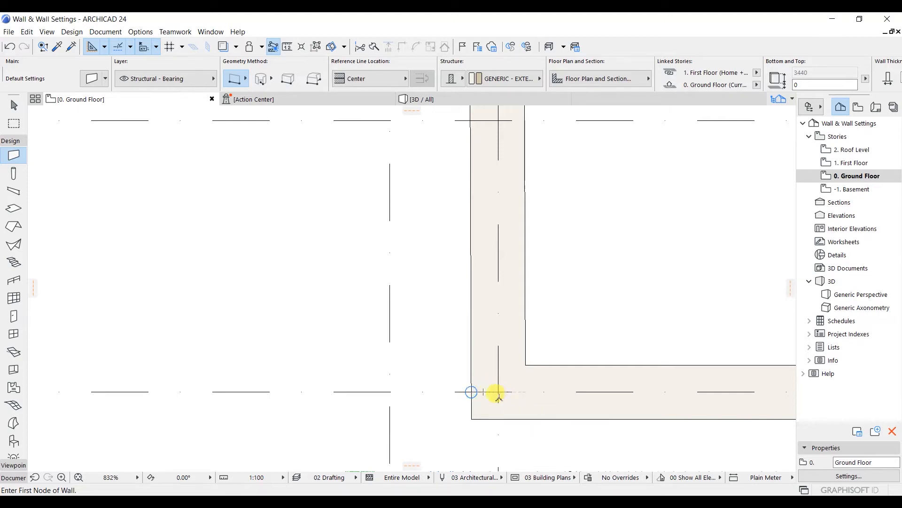
# Step: Set the reference line location for new walls to Outside Face and abandon the wall started at grid line 1
pyautogui.click(471, 391)
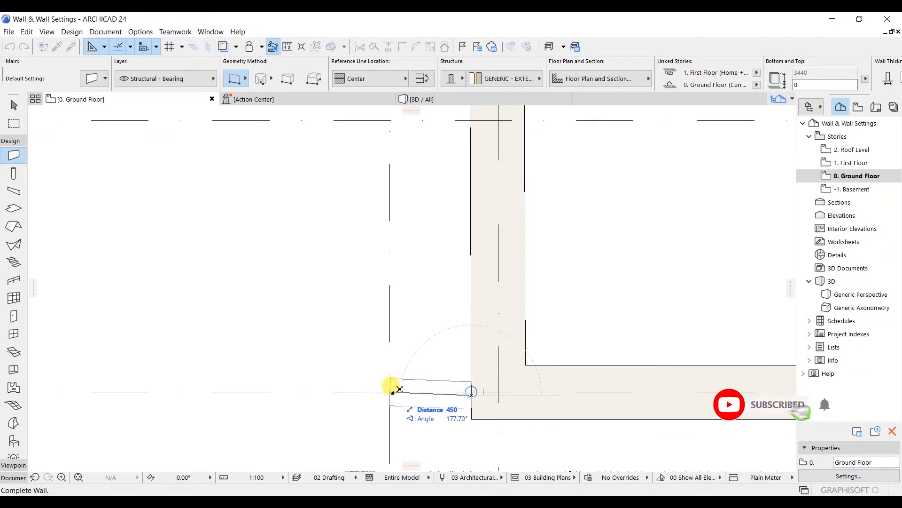
pyautogui.click(395, 83)
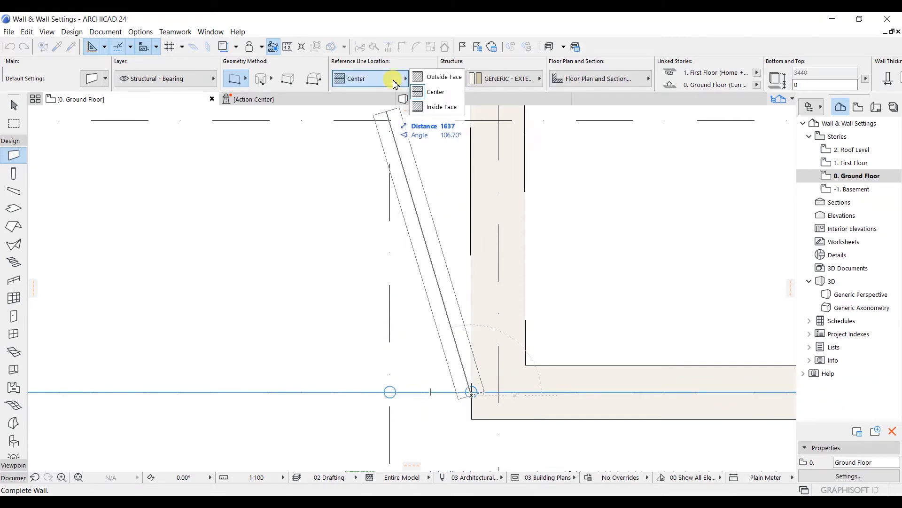
pyautogui.click(417, 77)
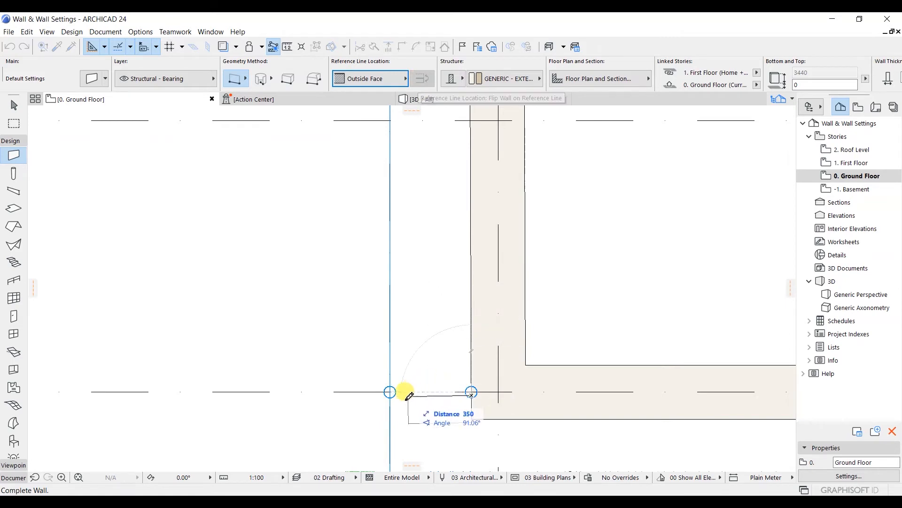
pyautogui.click(390, 391)
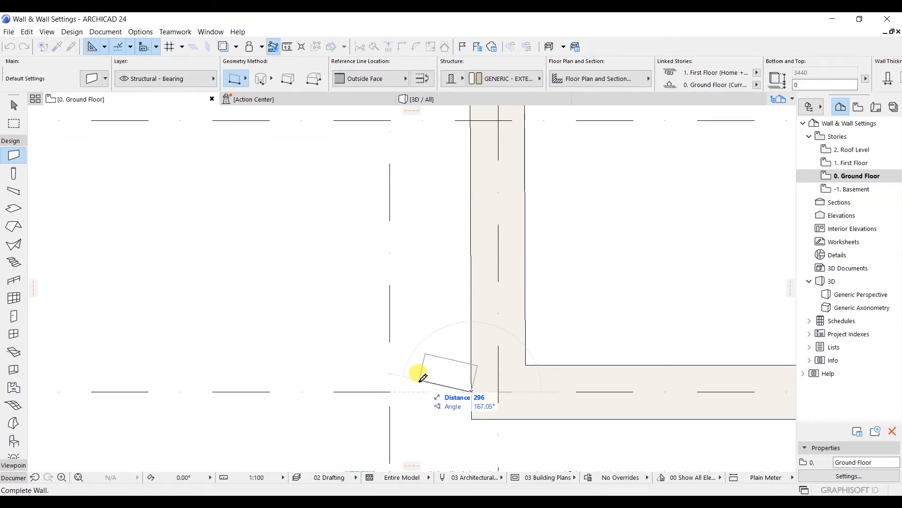
pyautogui.press('Escape')
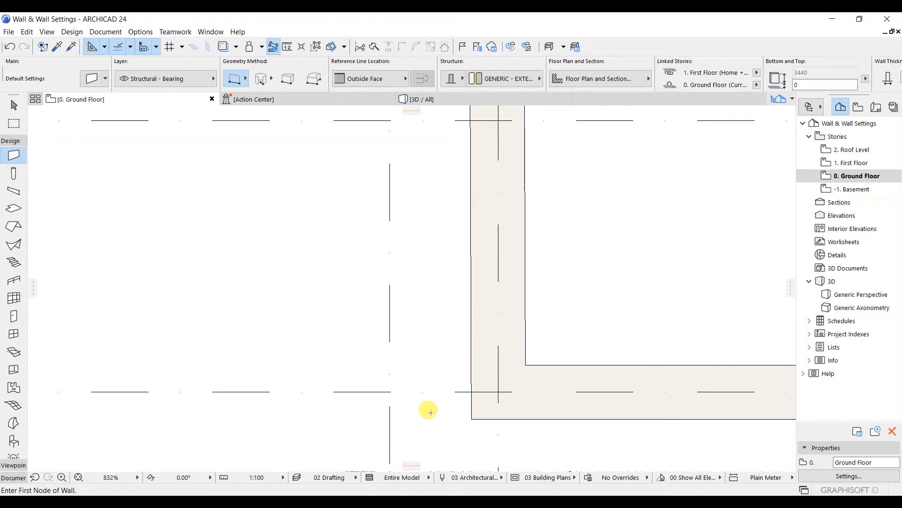
# Step: Draw a short wall from the outer corner at D/1 to grid line C and a 2200 long wall up along grid line C
pyautogui.click(470, 419)
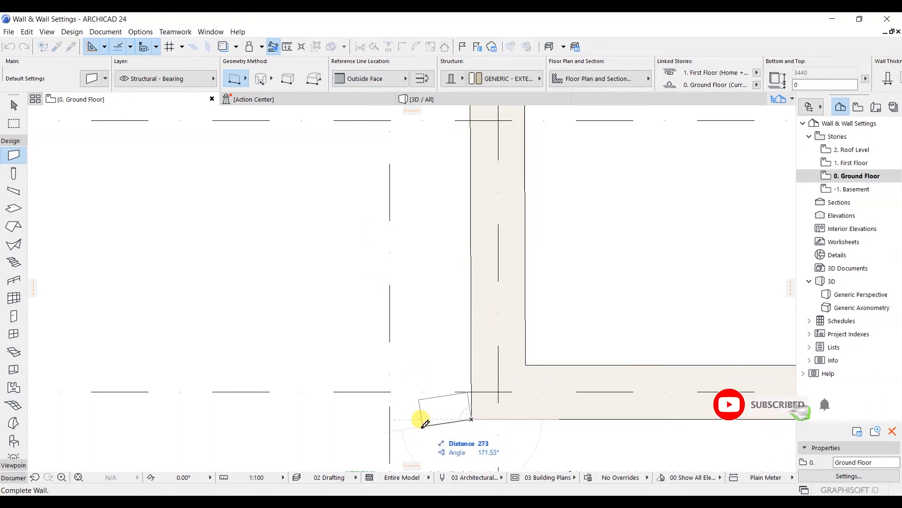
pyautogui.click(390, 419)
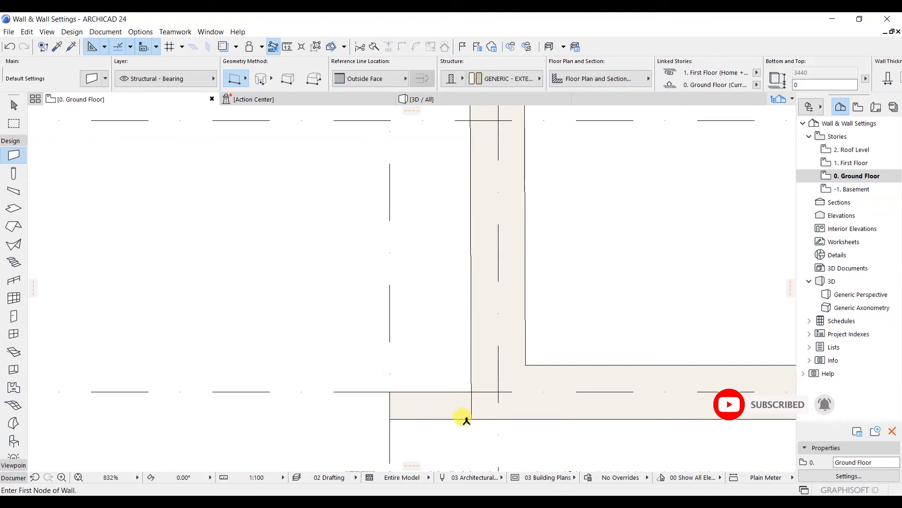
pyautogui.click(391, 419)
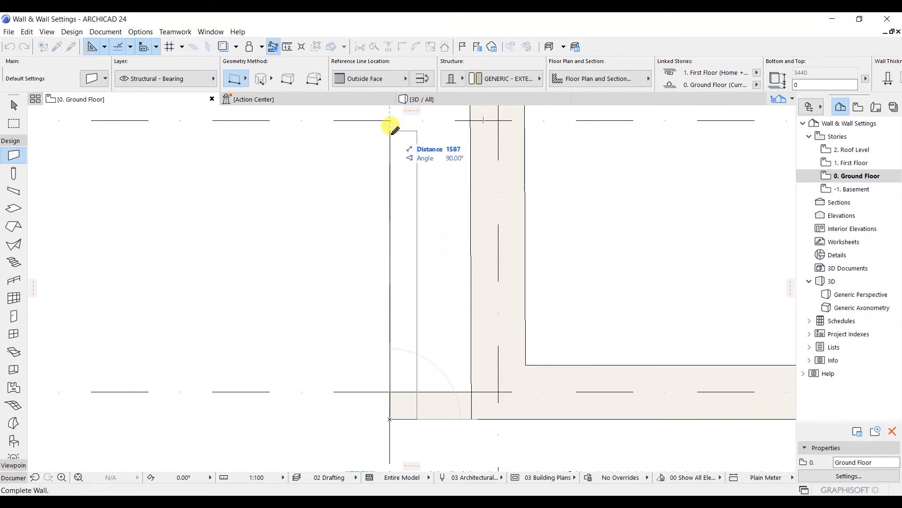
pyautogui.write('2200')
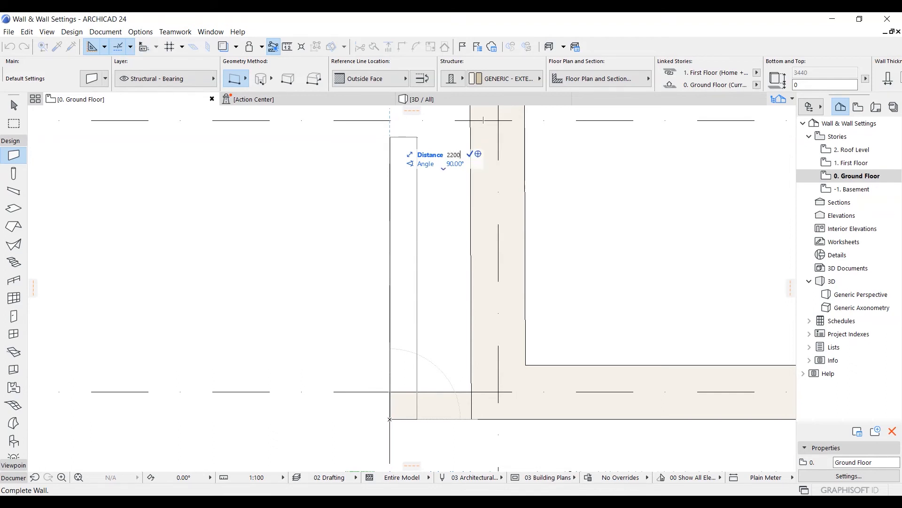
pyautogui.press('Return')
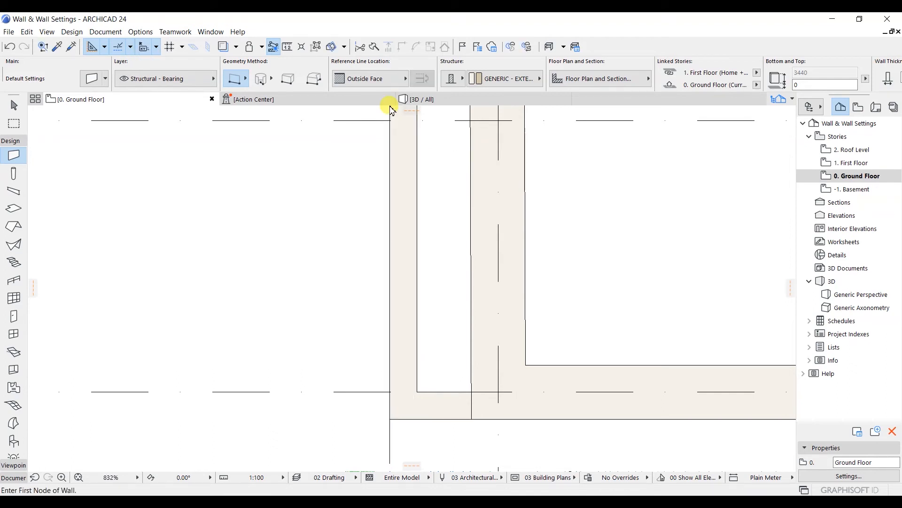
# Step: Close the narrow enclosure with a wall from the upper end of the grid line C wall to the grid line D wall
pyautogui.moveTo(428, 167); pyautogui.dragTo(408, 337, button='middle')
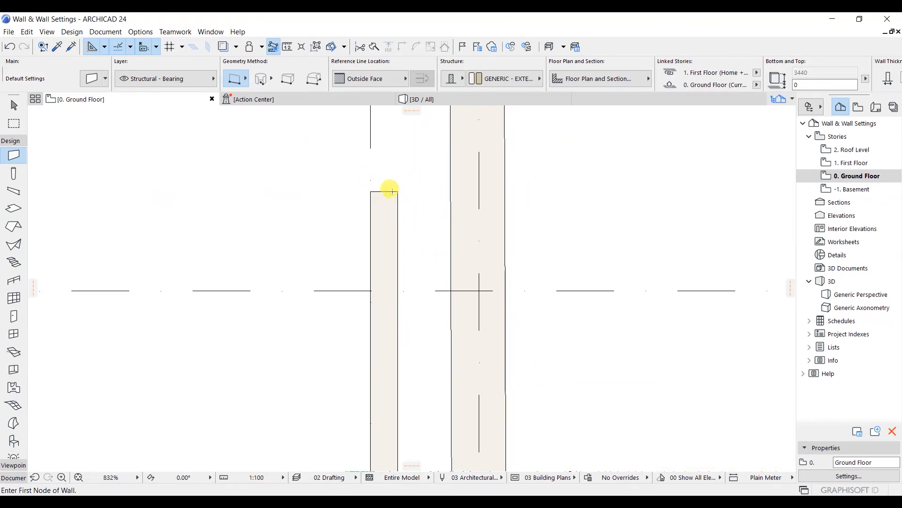
pyautogui.click(371, 191)
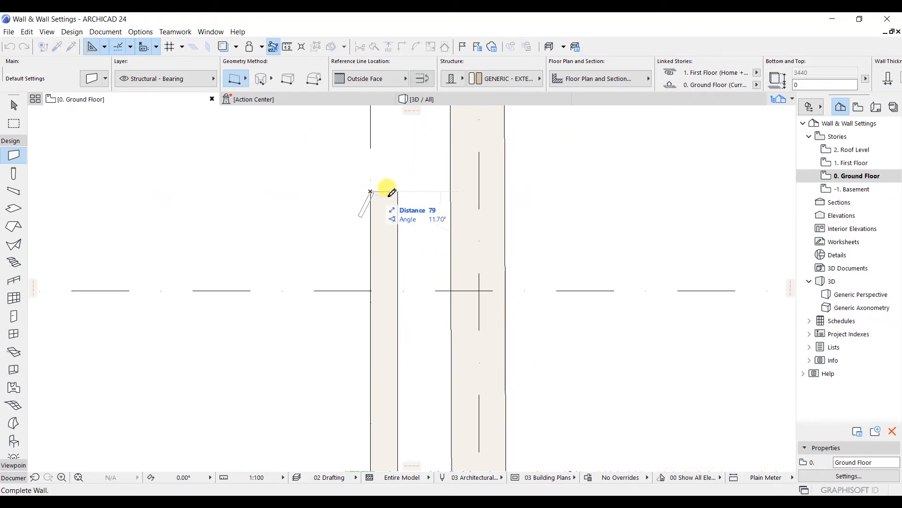
pyautogui.click(485, 191)
# Step: Try to stretch the short bottom wall's end to the centre line of the grid line D wall
pyautogui.scroll(3, 426, 248)
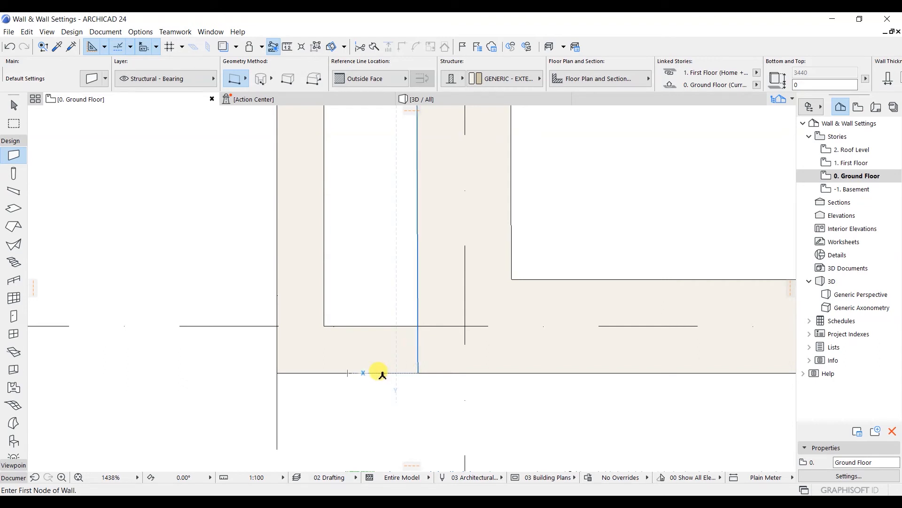
pyautogui.click(14, 105)
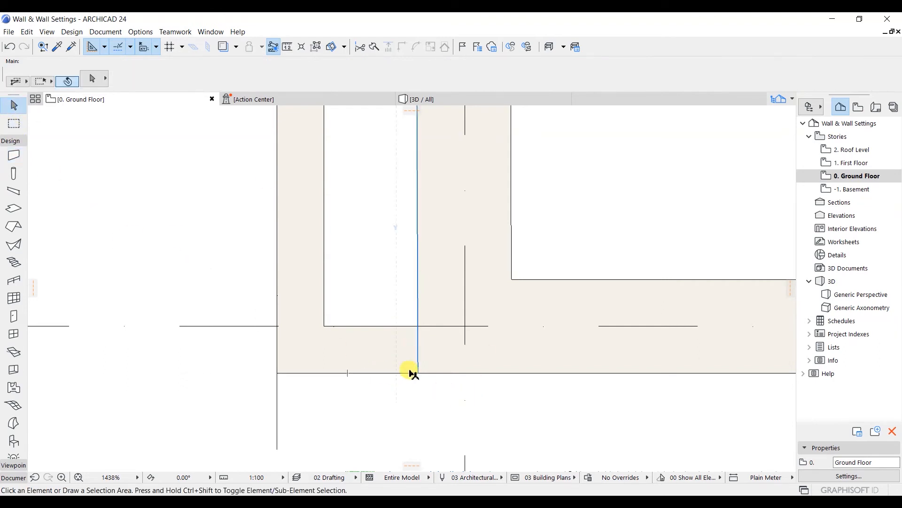
pyautogui.scroll(2, 423, 351)
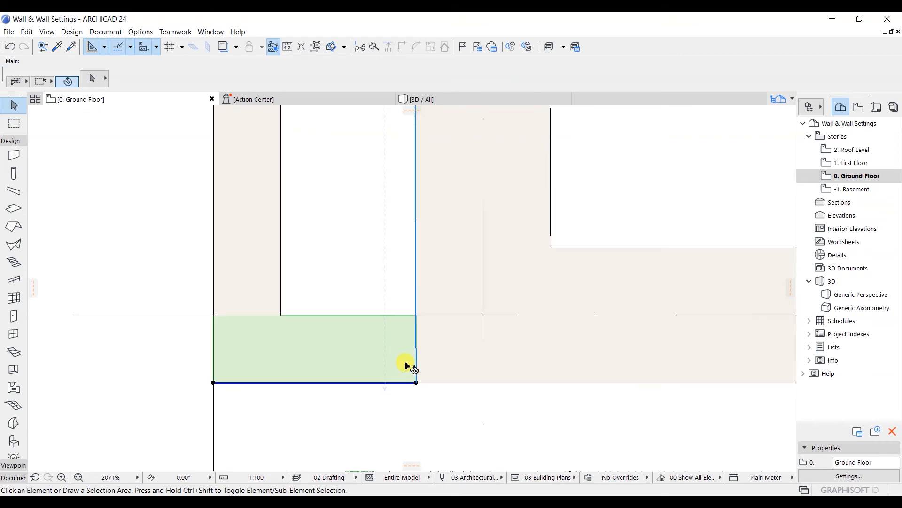
pyautogui.click(351, 369)
pyautogui.click(470, 349)
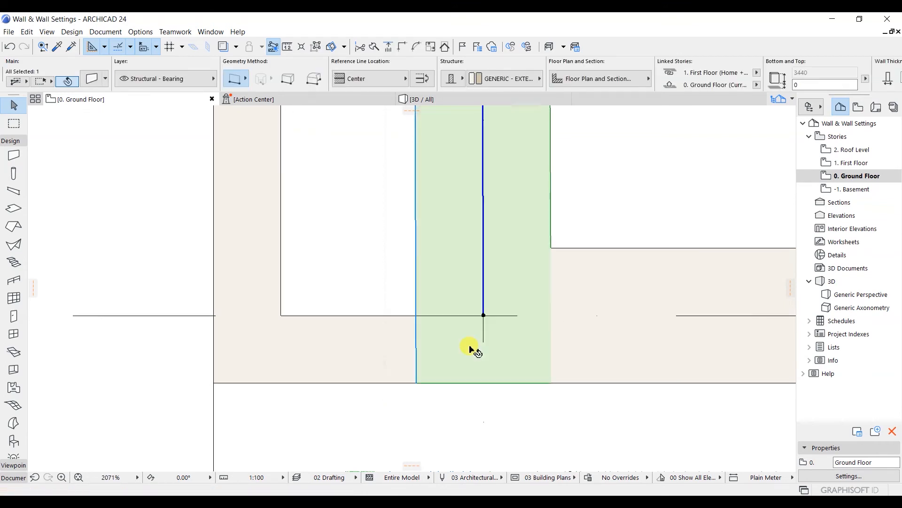
pyautogui.click(388, 369)
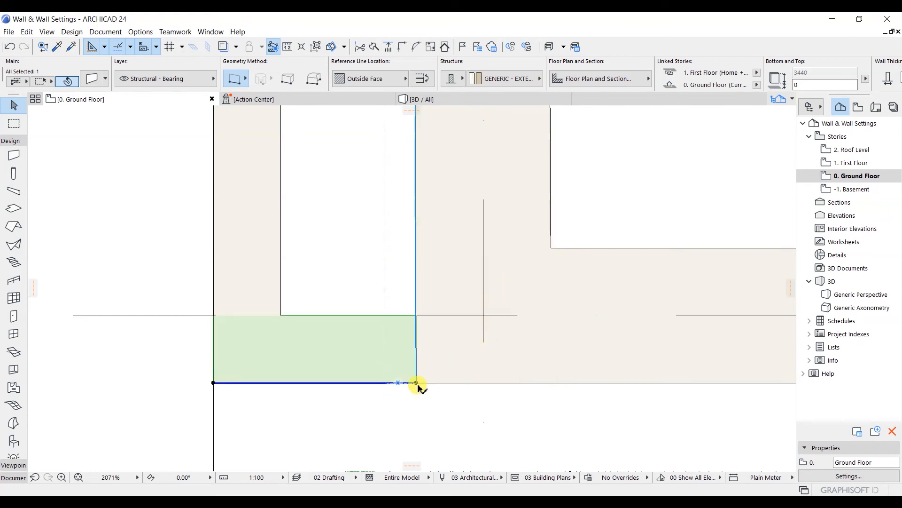
pyautogui.click(484, 316)
pyautogui.click(374, 358)
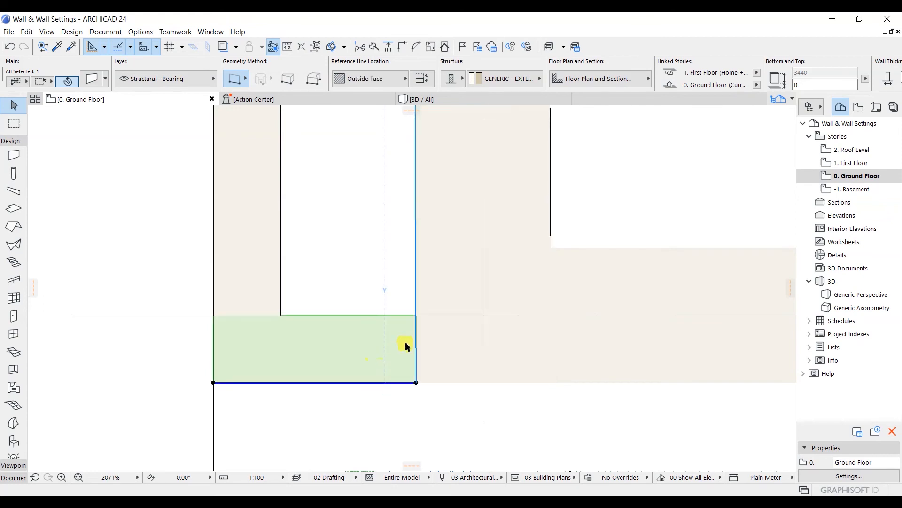
pyautogui.click(414, 383)
pyautogui.click(466, 383)
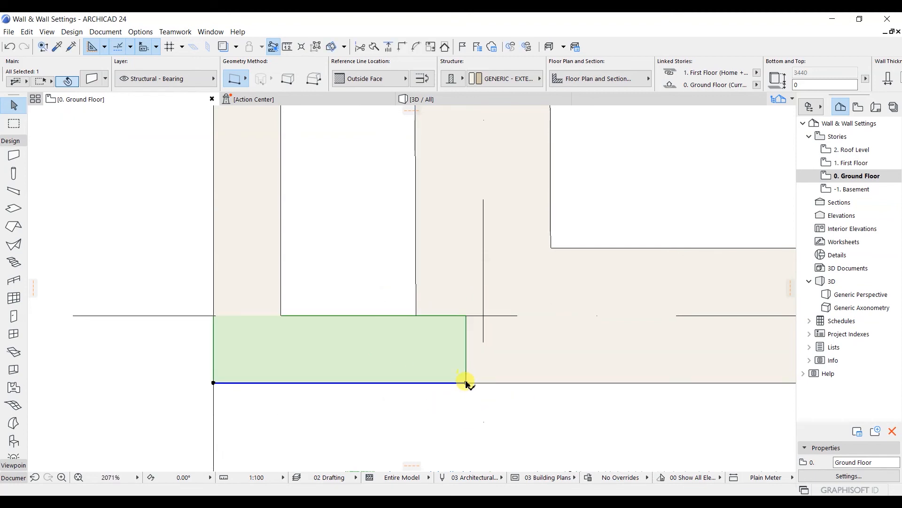
pyautogui.click(467, 383)
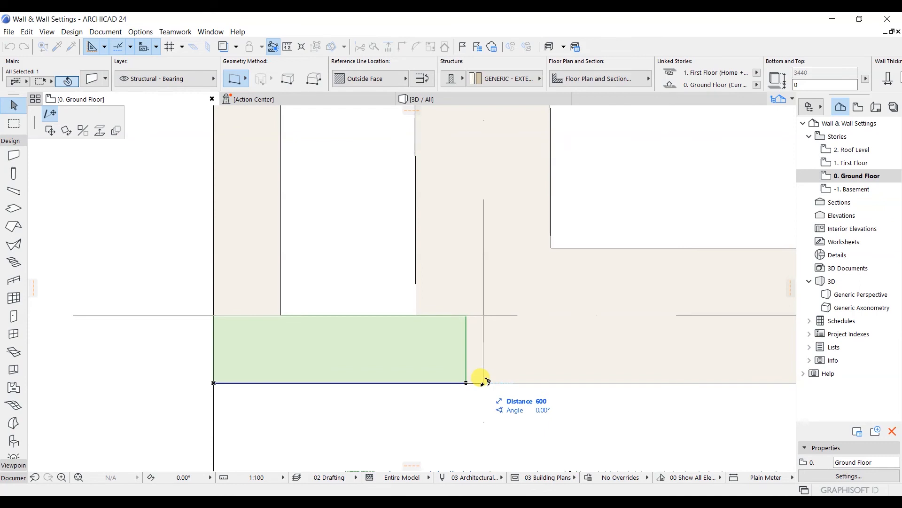
pyautogui.click(484, 383)
# Step: Undo the stretching of the short bottom wall and clear the selection
pyautogui.click(437, 280)
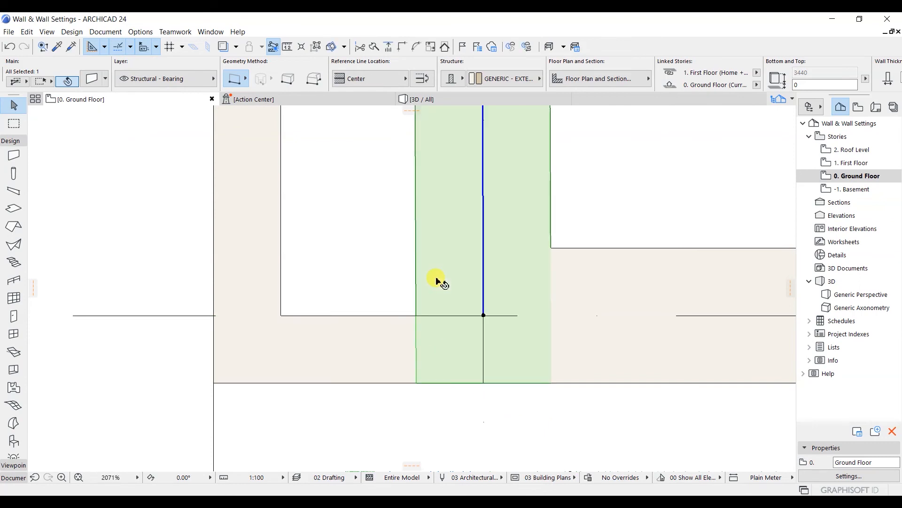
pyautogui.click(365, 283)
pyautogui.scroll(-4, 371, 284)
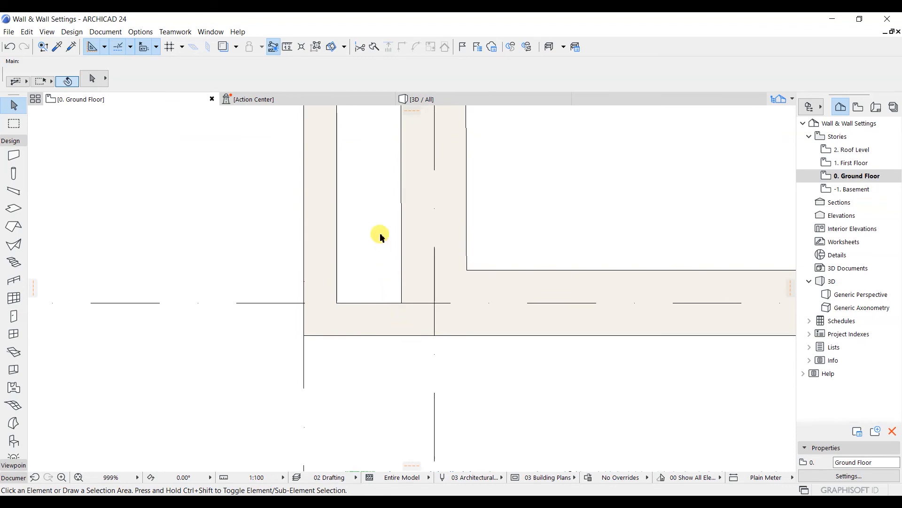
pyautogui.scroll(-1, 381, 293)
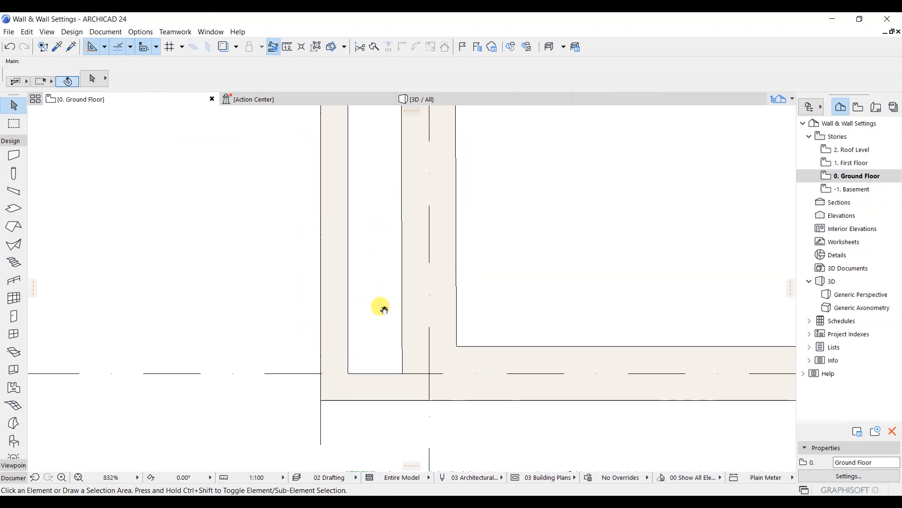
pyautogui.scroll(-1, 379, 298)
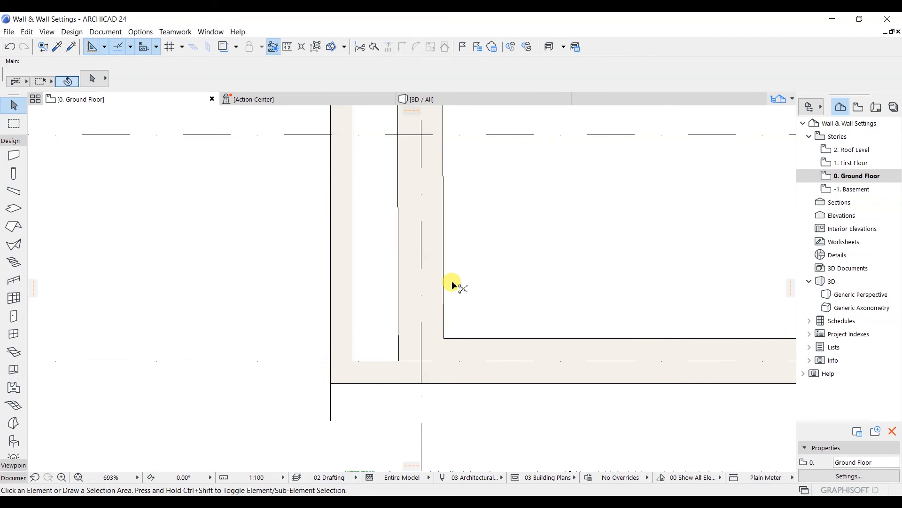
pyautogui.hotkey('ctrl', 'z')
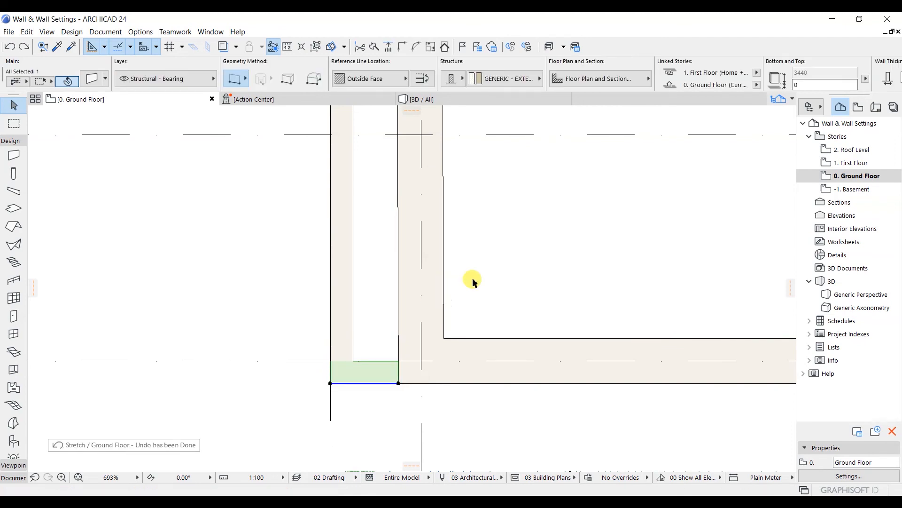
pyautogui.click(456, 300)
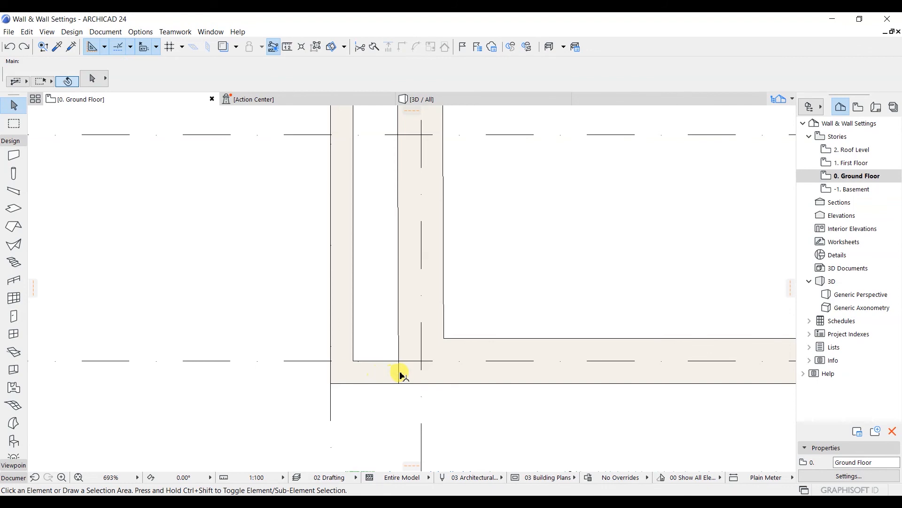
# Step: Intersect the short bottom wall with the grid line D wall so that their reference lines meet at the corner
pyautogui.scroll(4, 402, 376)
pyautogui.click(432, 255)
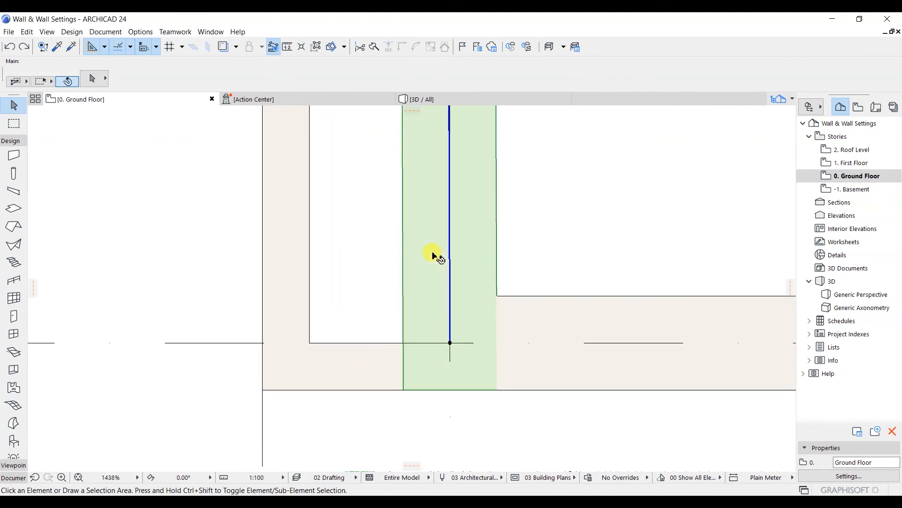
pyautogui.keyDown('shift'); pyautogui.click(337, 369); pyautogui.keyUp('shift')
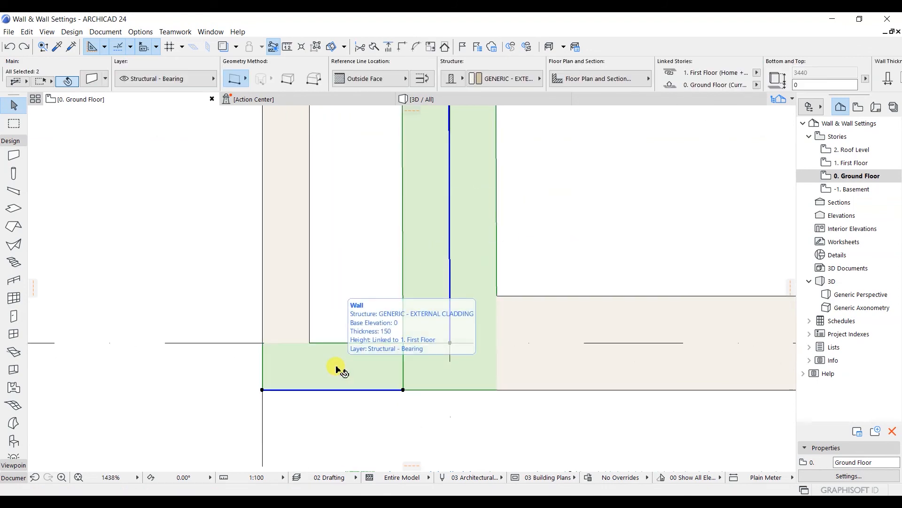
pyautogui.click(403, 47)
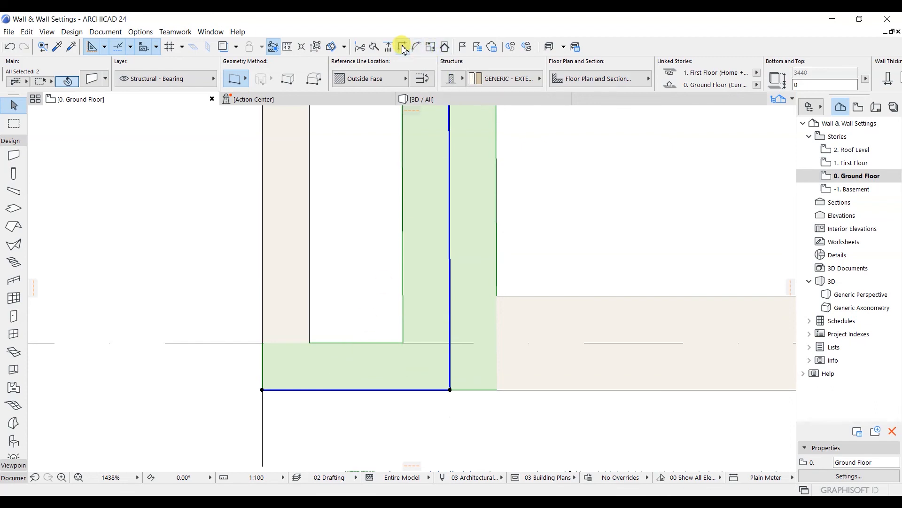
pyautogui.press('Escape')
pyautogui.scroll(-2, 374, 323)
pyautogui.moveTo(410, 277); pyautogui.dragTo(421, 354, button='middle')
pyautogui.scroll(-2, 397, 250)
pyautogui.moveTo(396, 250); pyautogui.dragTo(399, 308, button='middle')
pyautogui.scroll(-2, 399, 308)
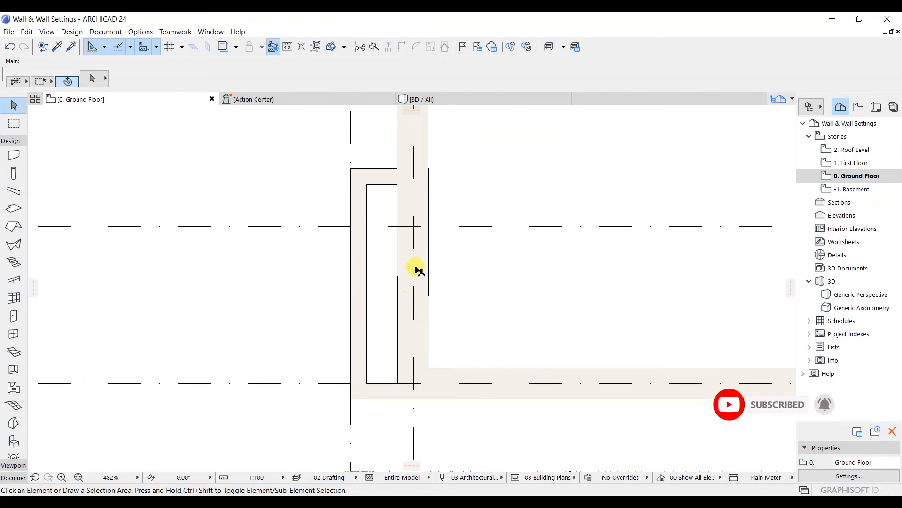
pyautogui.moveTo(417, 268); pyautogui.dragTo(408, 278, button='middle')
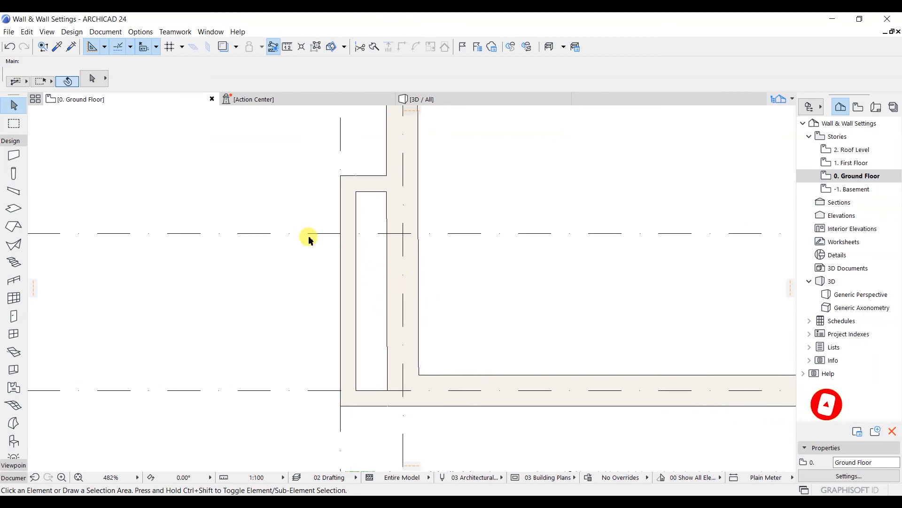